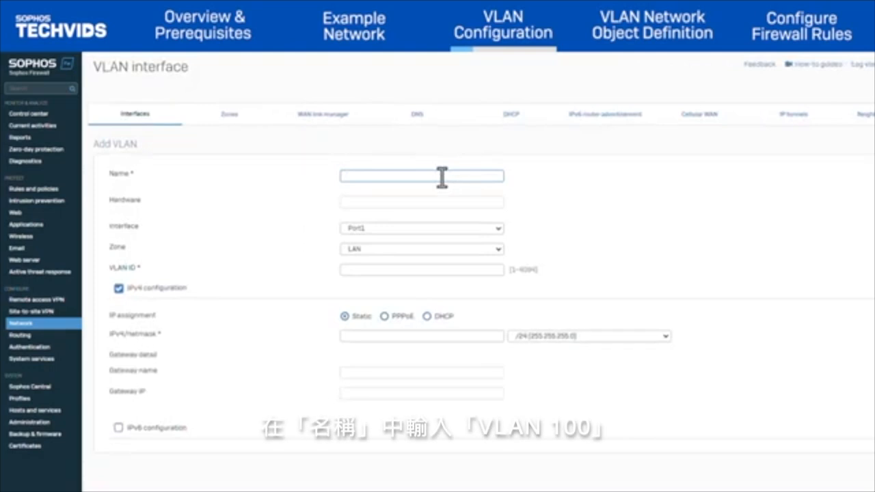
# - Name the new VLAN interface VLAN 100, assign it to Port6 - VLAN LAB, and choose the LAN zone
pyautogui.write('00')
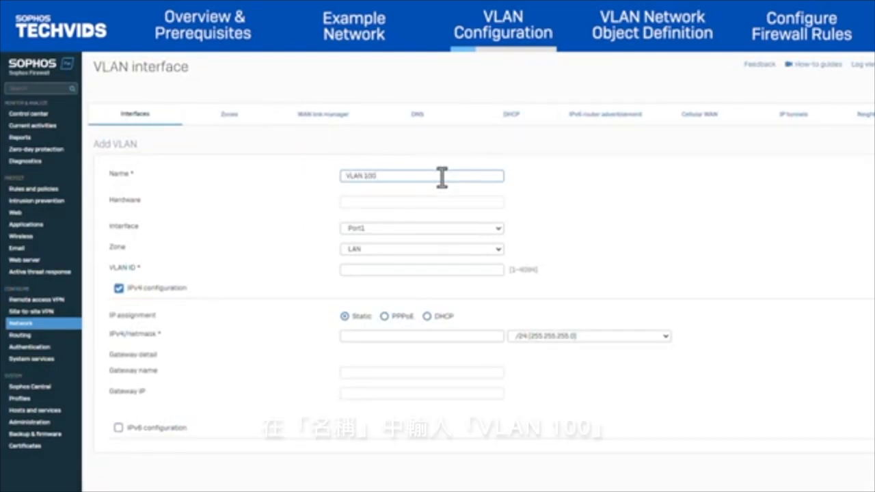
pyautogui.click(427, 228)
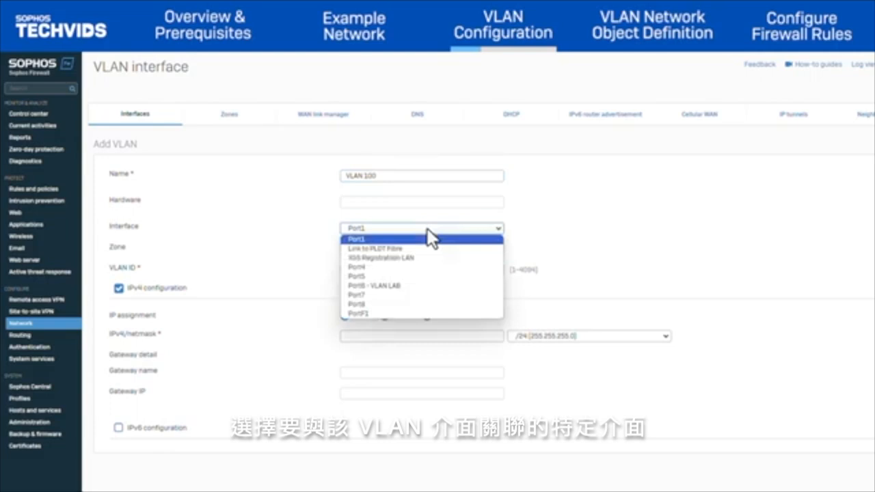
pyautogui.click(388, 285)
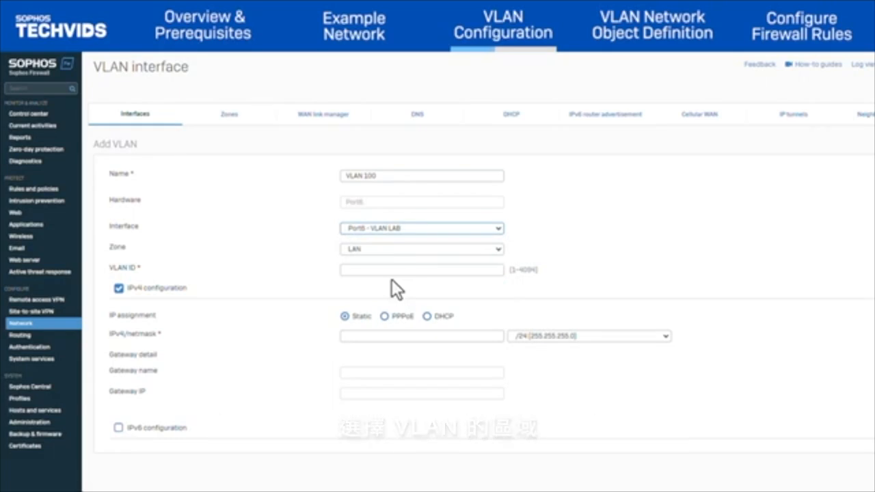
pyautogui.click(398, 250)
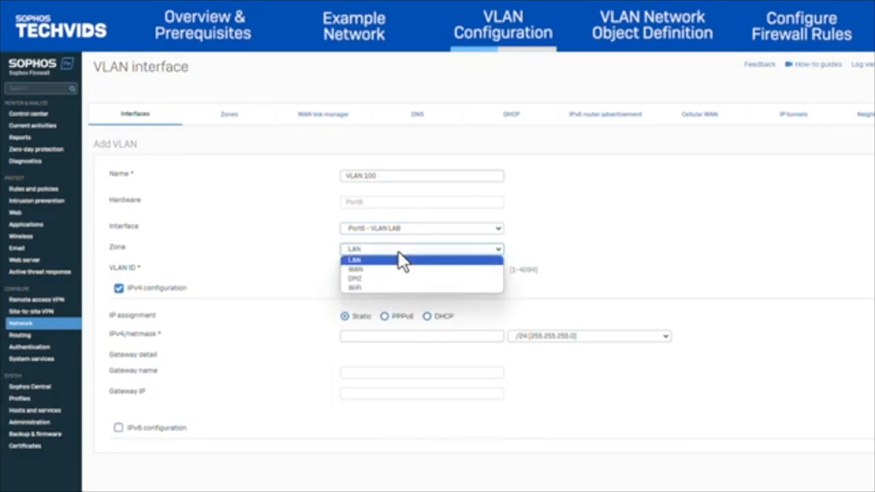
pyautogui.click(390, 260)
# - Set VLAN ID 100 and static IPv4 address 172.16.100.1 with a /24 netmask, save the interface, and check it among the VLAN interfaces
pyautogui.click(381, 271)
pyautogui.write('100')
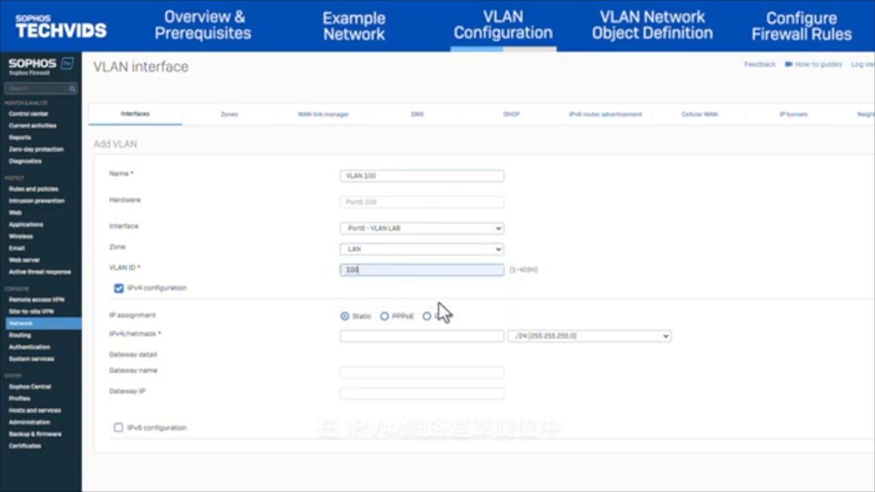
pyautogui.click(409, 335)
pyautogui.click(402, 357)
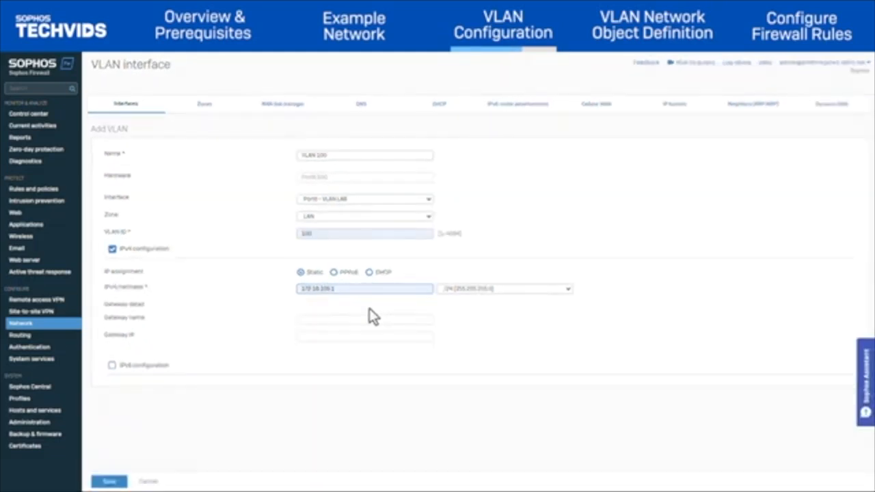
pyautogui.click(109, 481)
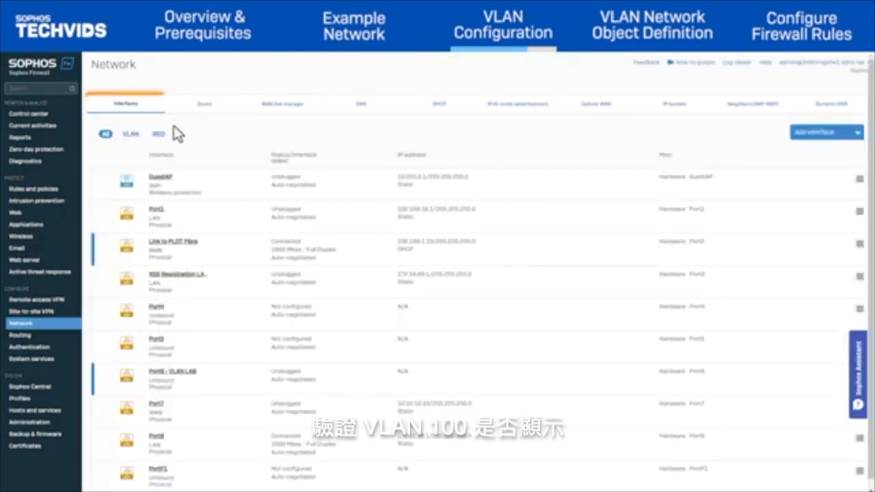
pyautogui.click(134, 135)
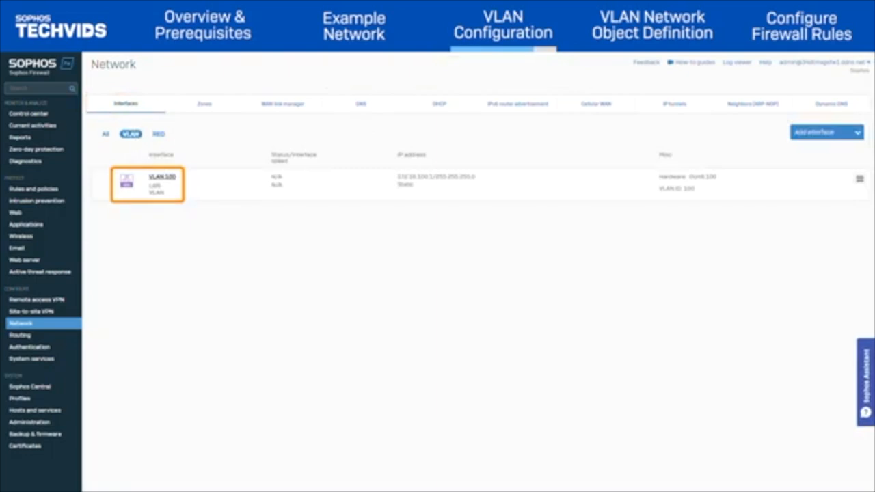
# - Start another VLAN interface named VLAN 200 on Port6 - VLAN LAB in the LAN zone
pyautogui.click(106, 134)
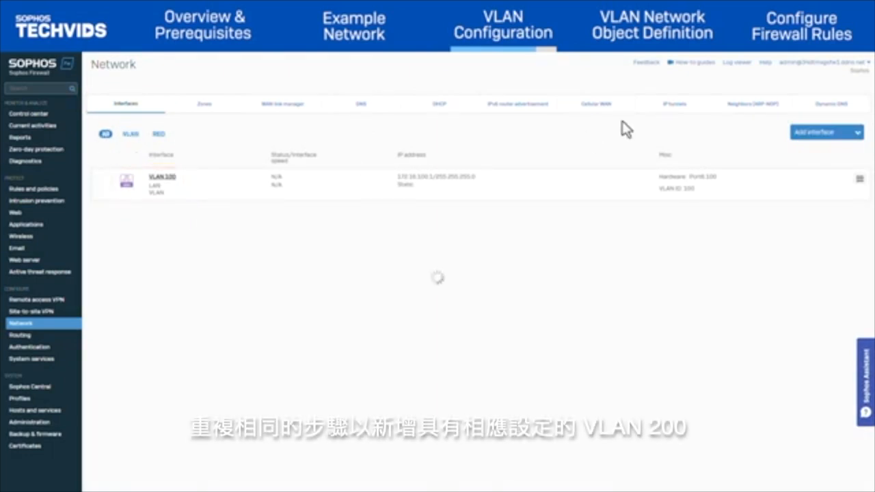
pyautogui.click(808, 133)
pyautogui.click(811, 167)
pyautogui.click(364, 155)
pyautogui.write('VLAN 200')
pyautogui.click(362, 199)
pyautogui.click(355, 246)
pyautogui.click(348, 218)
pyautogui.click(349, 226)
# - Set VLAN ID 200 and static IPv4 address 172.16.200.1 with a /24 netmask, save the interface, and filter the list to VLAN interfaces
pyautogui.click(336, 233)
pyautogui.write('200')
pyautogui.click(336, 288)
pyautogui.write('172.16.200.1')
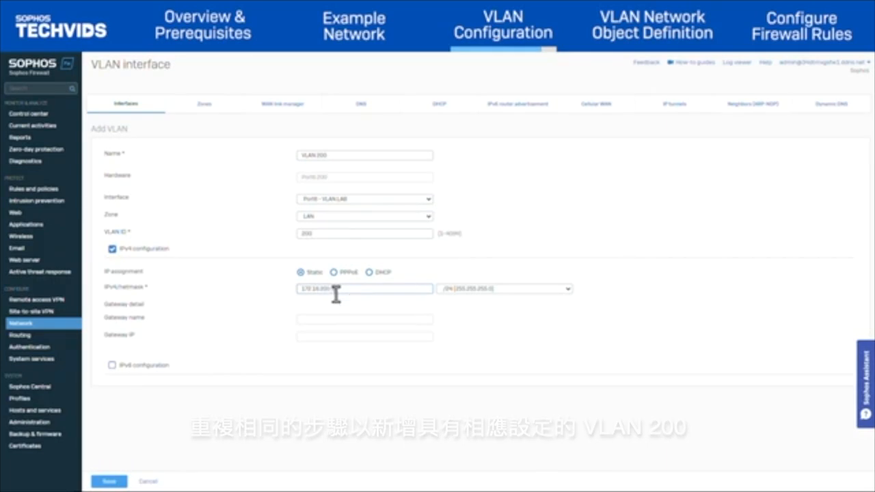
pyautogui.click(122, 483)
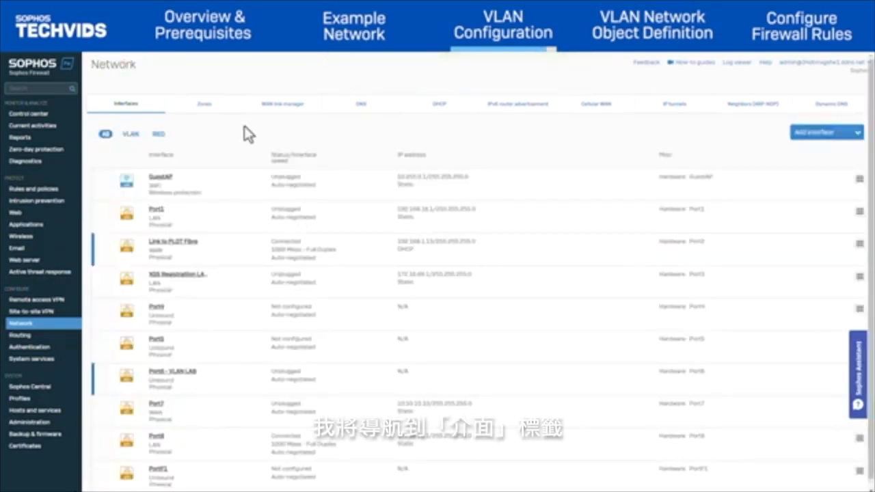
pyautogui.click(131, 134)
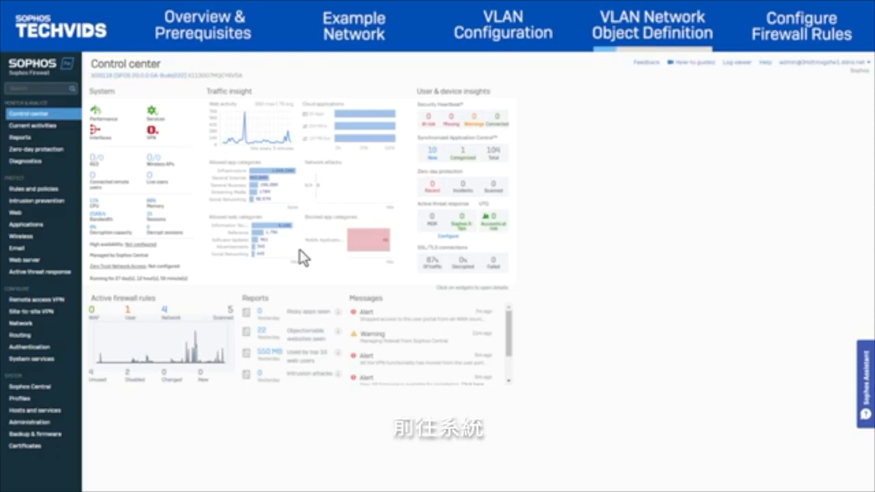
# - Add and save an IPv4 host object of type Network named VLAN 100 Network, with address 172.16.100.0 and subnet /24
pyautogui.click(59, 413)
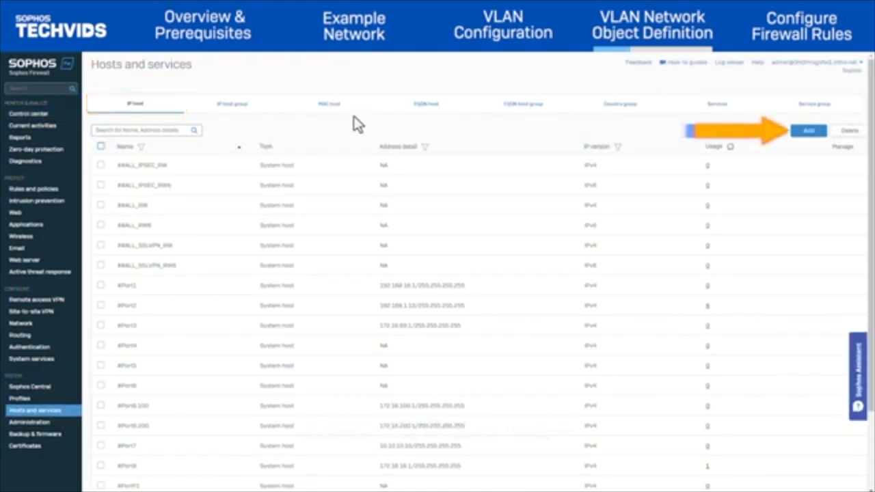
pyautogui.click(804, 132)
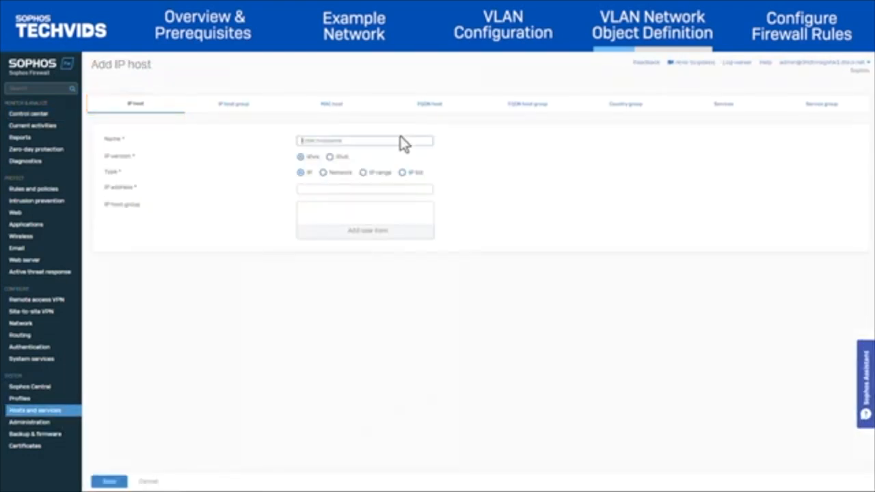
pyautogui.write('VLA')
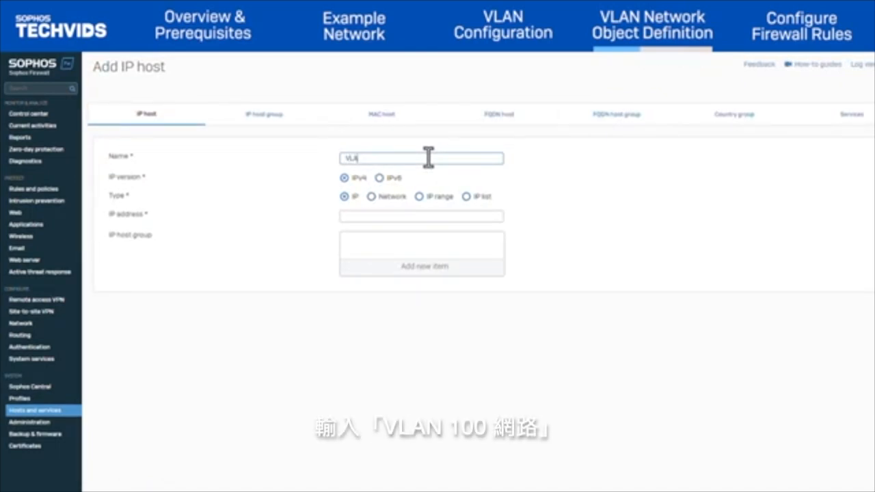
pyautogui.write('N 100 Network')
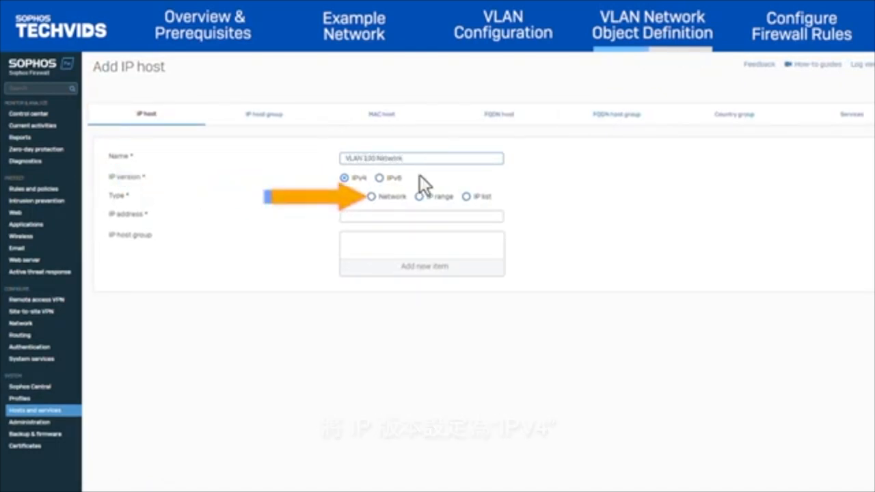
pyautogui.click(393, 196)
pyautogui.click(393, 216)
pyautogui.write('172.16.100.0')
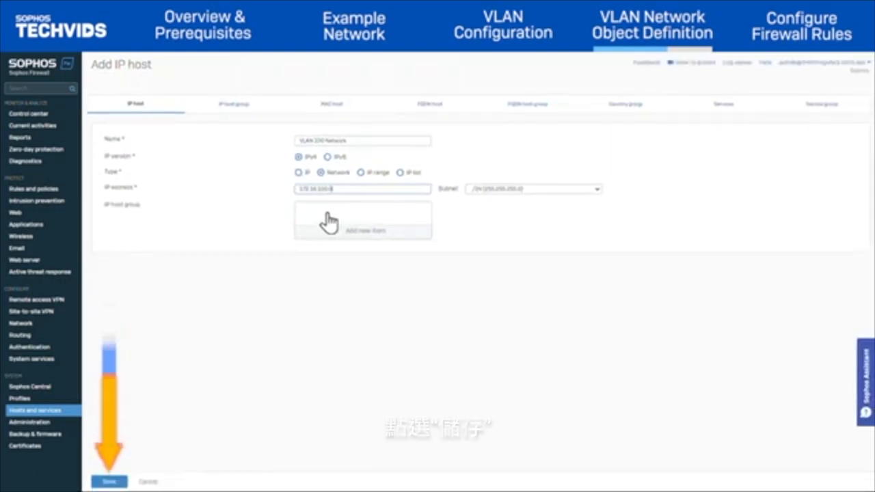
pyautogui.click(119, 483)
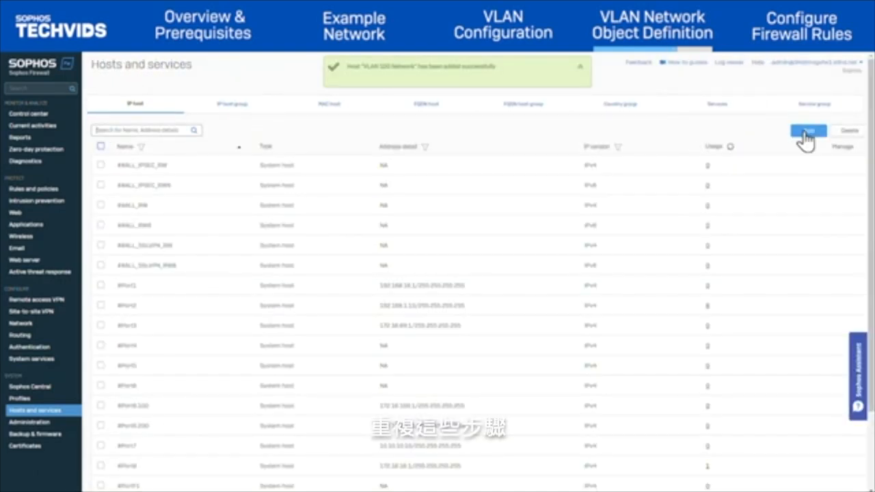
# - Add an IP host of type Network named VLAN 200 Network with its network address, and search the host list for "vlan"
pyautogui.click(805, 133)
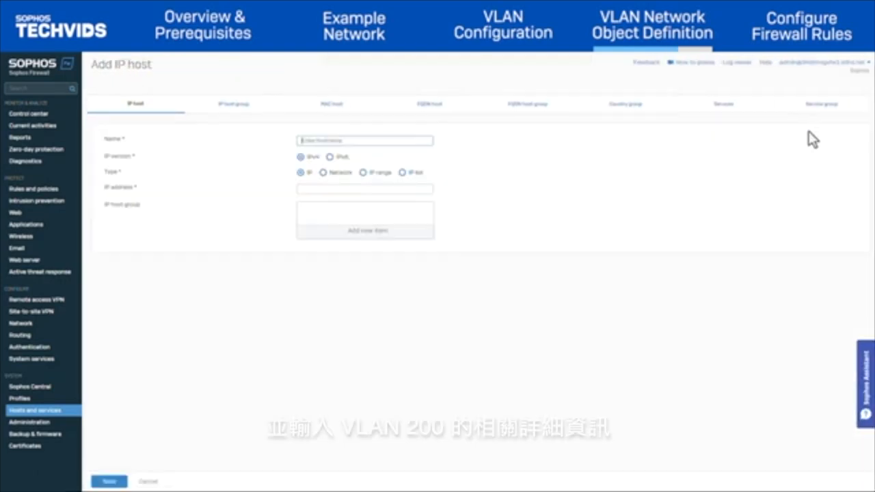
pyautogui.click(375, 141)
pyautogui.write('VLAN 200 Network')
pyautogui.click(340, 174)
pyautogui.click(390, 189)
pyautogui.write('172.16')
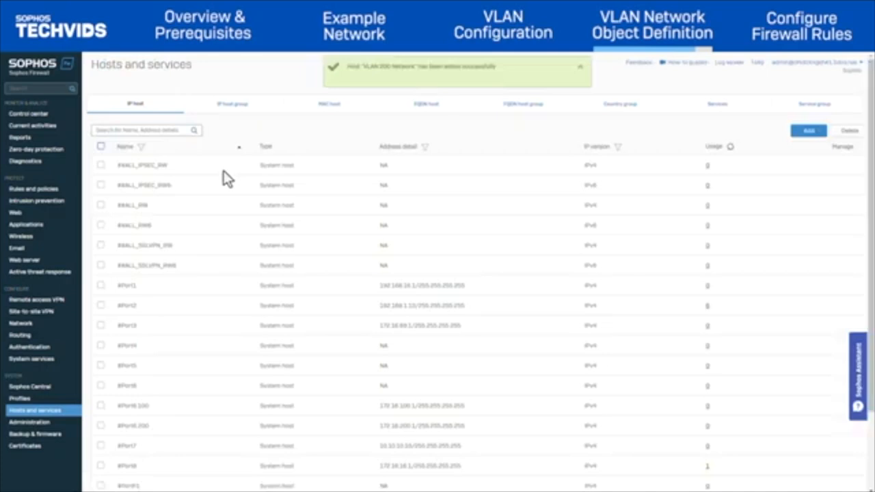
pyautogui.click(162, 130)
pyautogui.write('vlan')
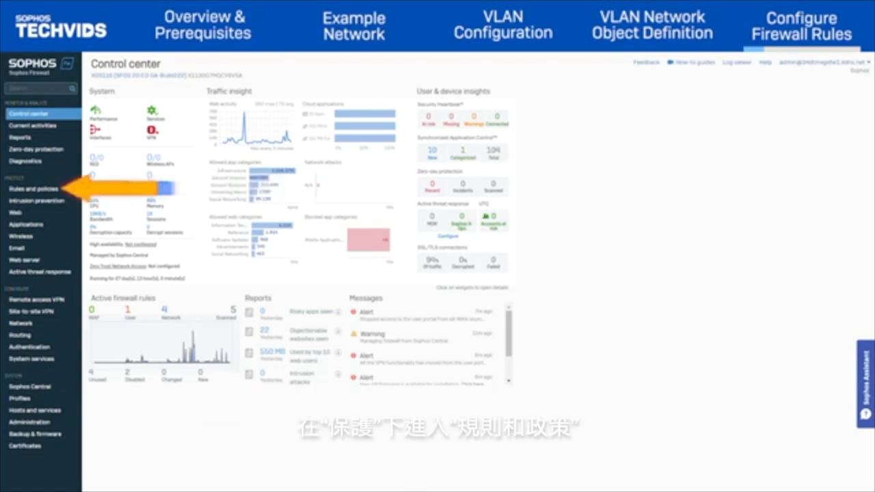
# - Start a new firewall rule named "Allow Inter-vlan Traffic for VLAN 100 and 200"
pyautogui.click(36, 190)
pyautogui.click(742, 138)
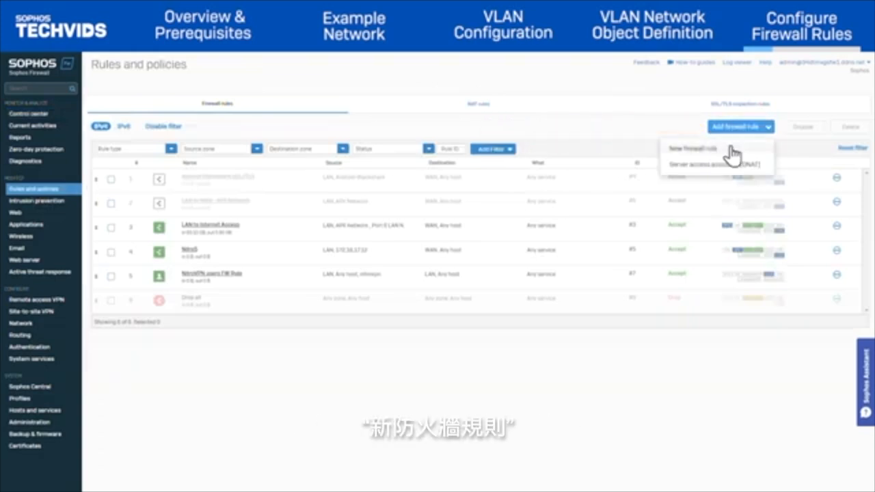
pyautogui.click(727, 149)
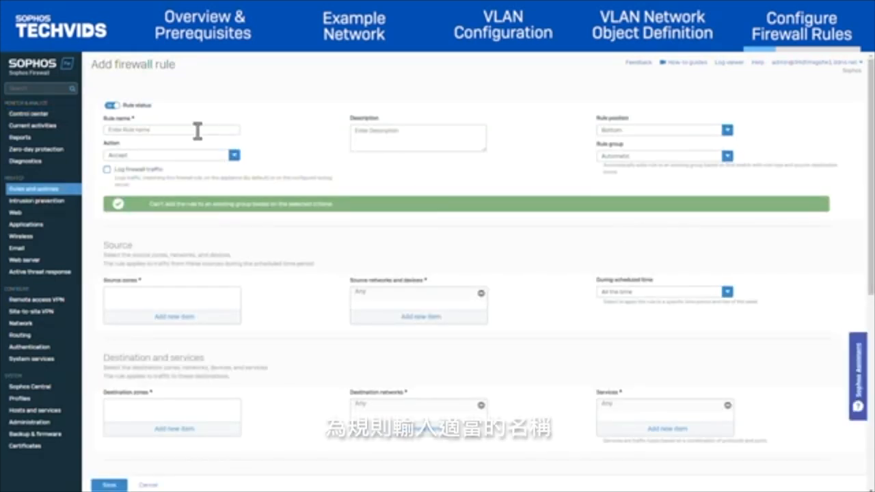
pyautogui.click(198, 132)
pyautogui.write('Inter traffic for VLAN 100 and 200')
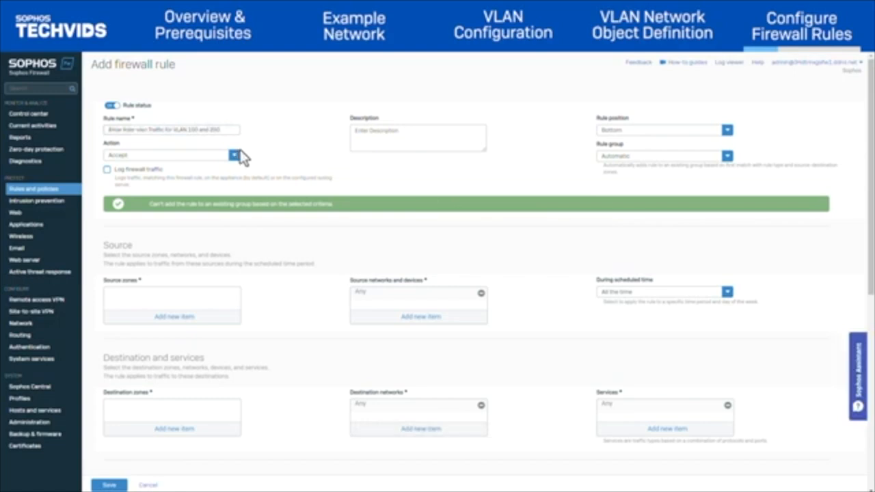
# - Set the rule's source zone to LAN and replace Any in the source networks with VLAN 100 Network and VLAN 200 Network
pyautogui.click(197, 317)
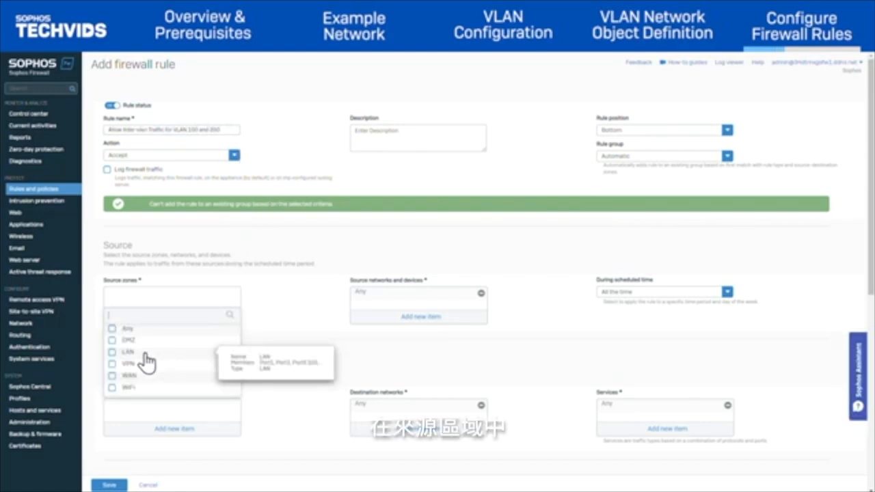
pyautogui.click(145, 354)
pyautogui.click(217, 404)
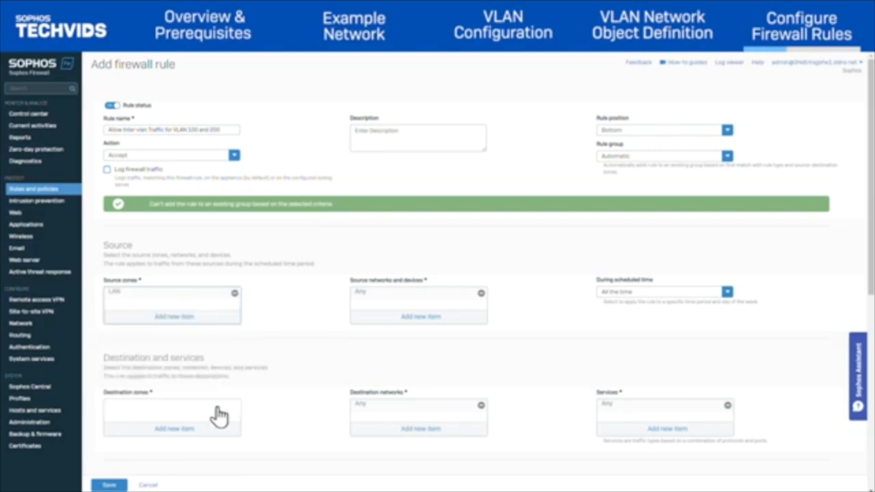
pyautogui.click(482, 294)
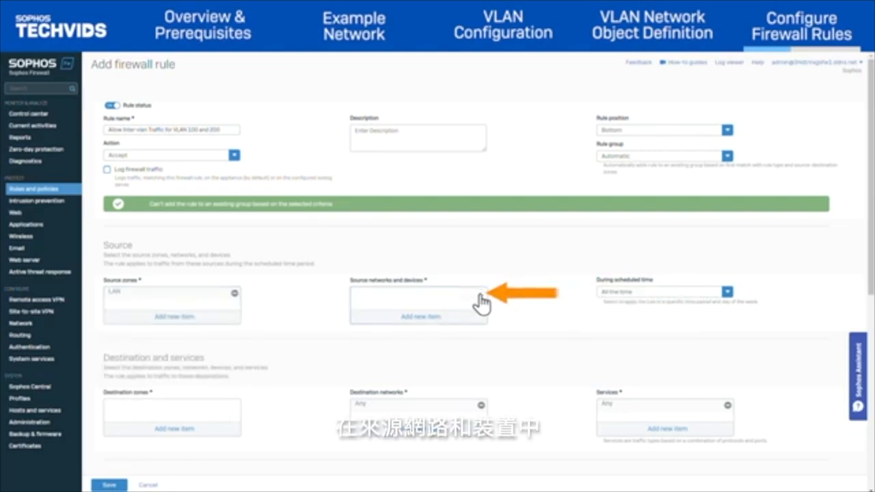
pyautogui.click(397, 319)
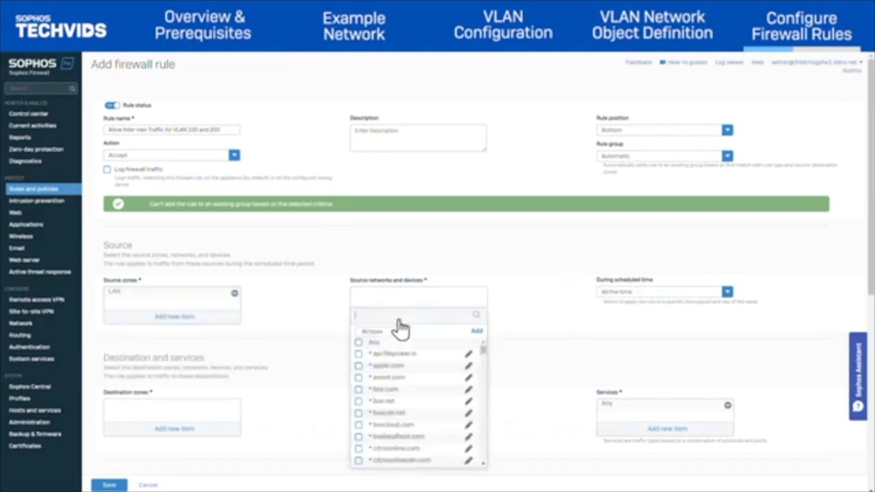
pyautogui.write('vLAN')
pyautogui.click(358, 350)
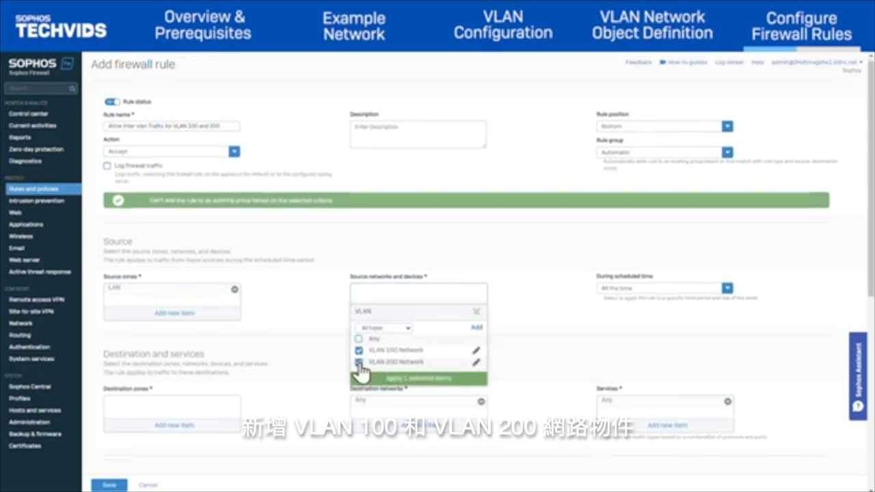
pyautogui.click(436, 380)
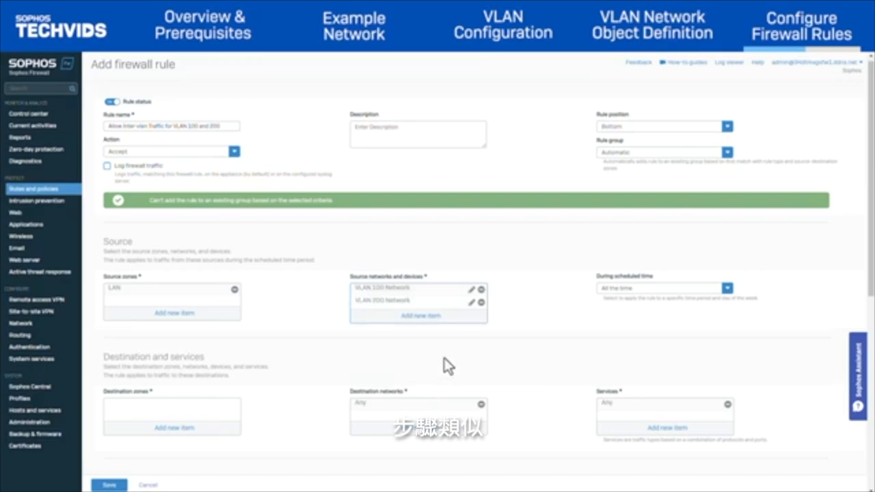
# - Set the rule's destination zone to LAN and replace Any in the destination networks with VLAN 100 Network and VLAN 200 Network
pyautogui.click(179, 426)
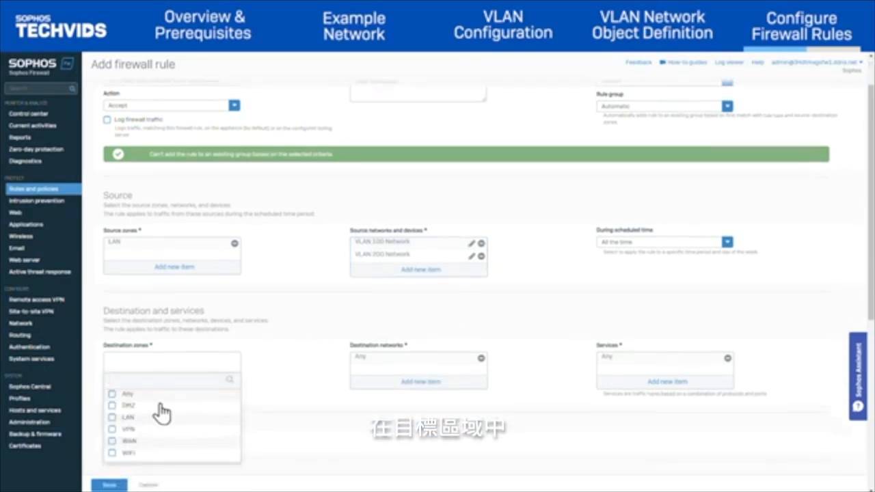
pyautogui.click(113, 418)
pyautogui.click(203, 473)
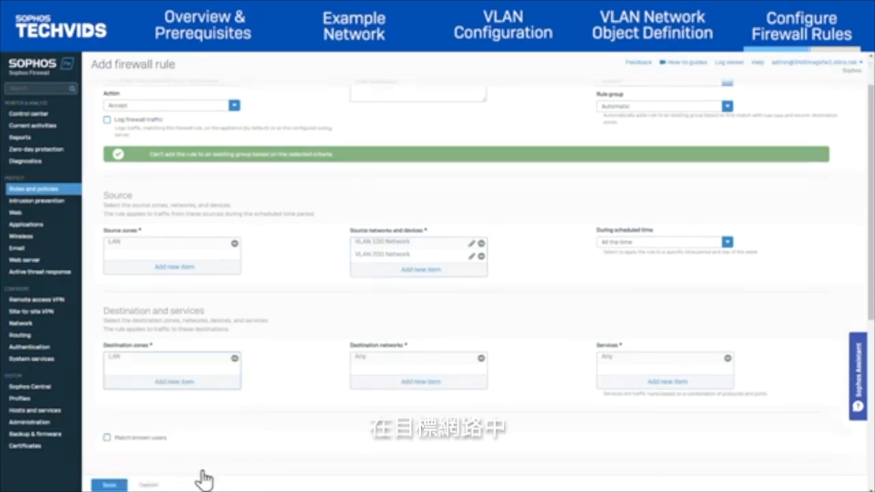
pyautogui.click(482, 358)
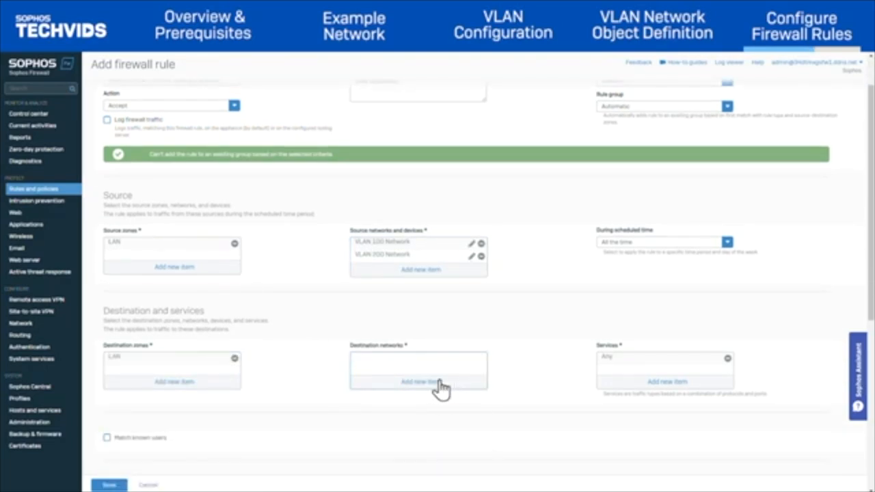
pyautogui.click(438, 384)
pyautogui.write('vlan')
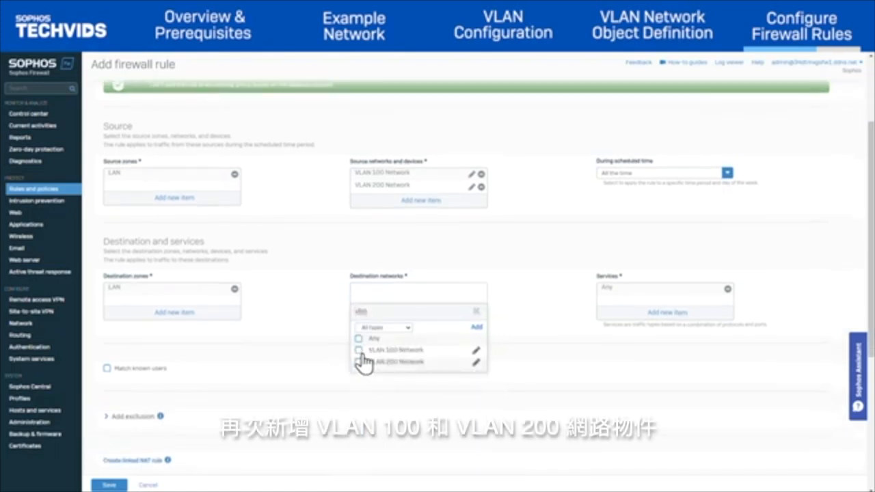
pyautogui.click(359, 350)
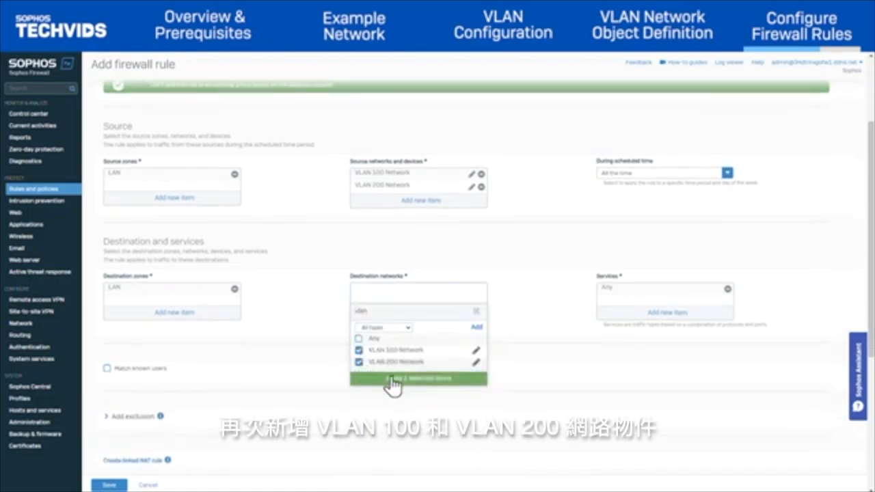
pyautogui.click(391, 380)
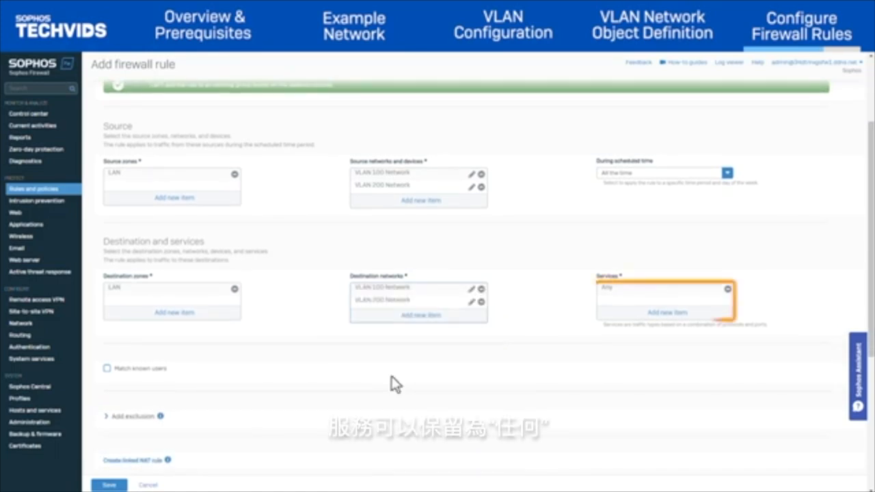
# - Enable logging of firewall traffic for the inter-VLAN rule and save the rule
pyautogui.scroll(3, 287, 321)
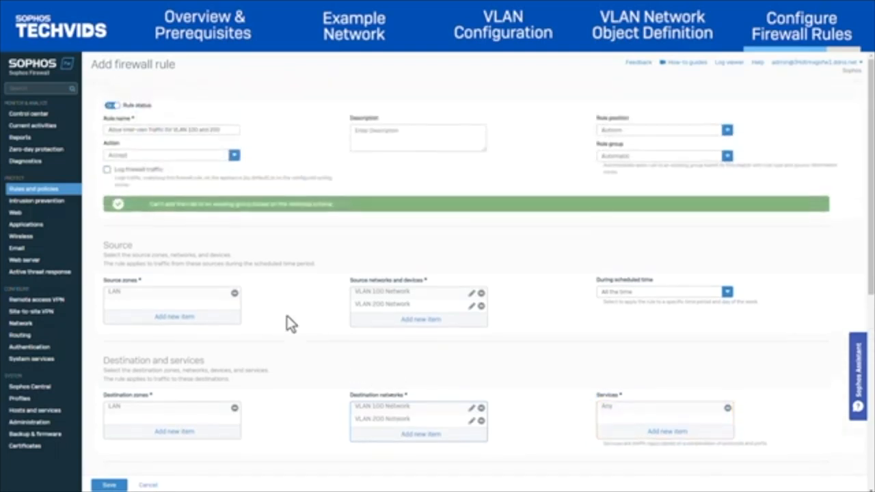
pyautogui.click(106, 171)
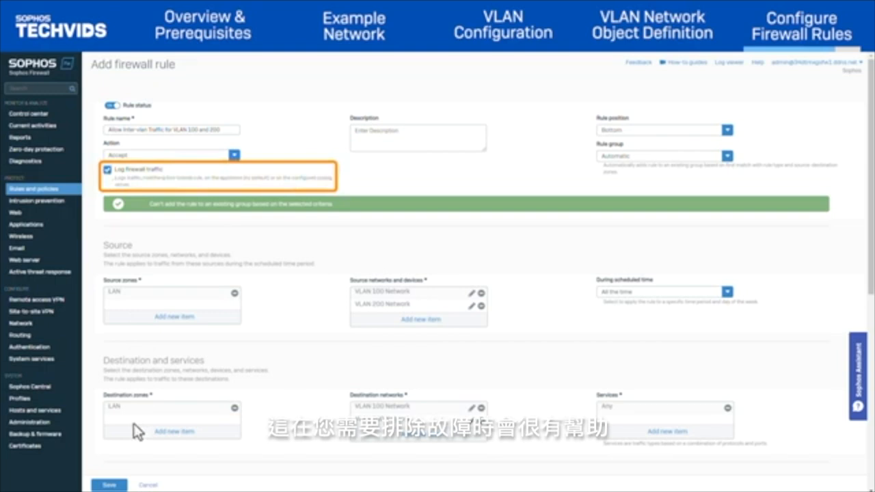
pyautogui.click(110, 485)
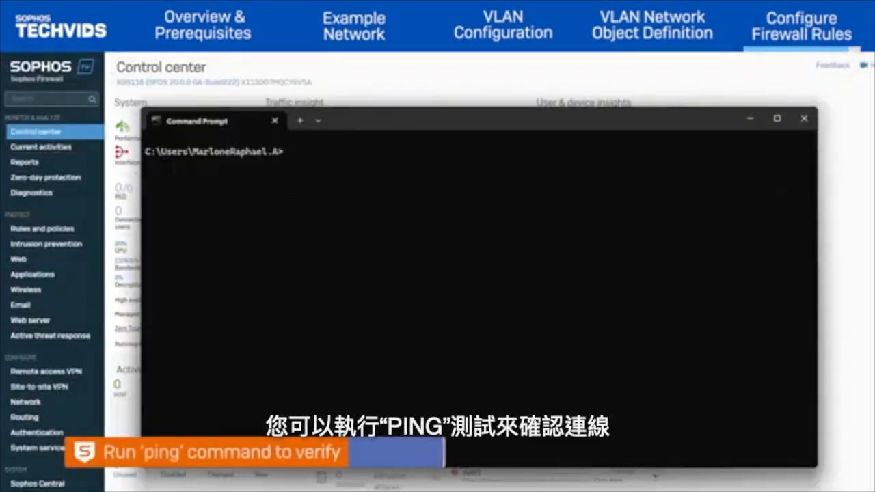
# - In Command Prompt, run a continuous ping to the VLAN 200 host with "ping 172.16.200.11 -t"
pyautogui.write('pin')
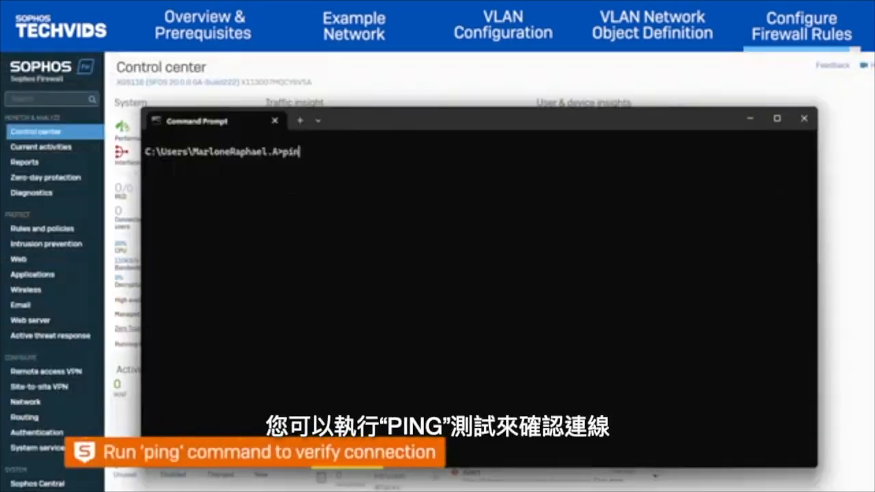
pyautogui.write('g 17')
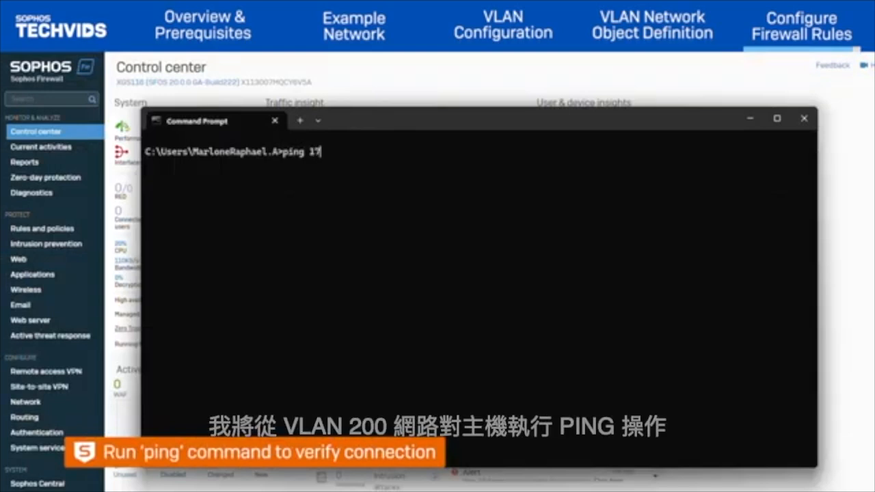
pyautogui.write('2.16.200.11 -t')
pyautogui.press('Return')
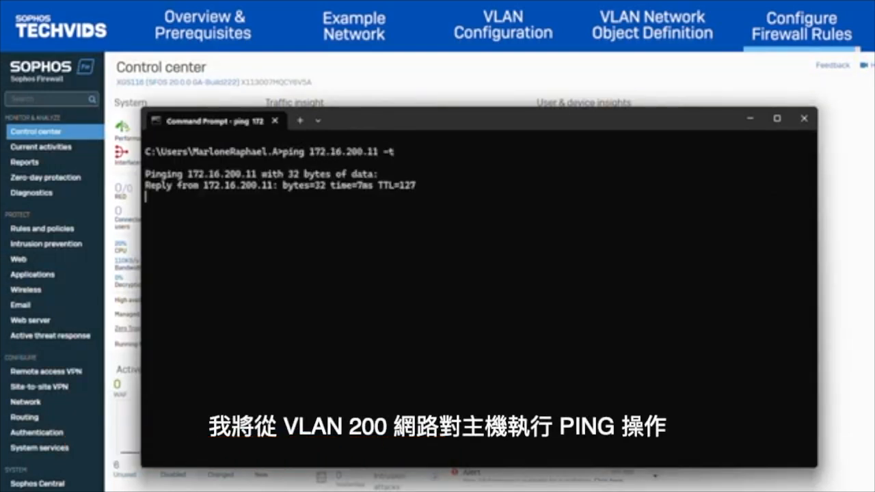